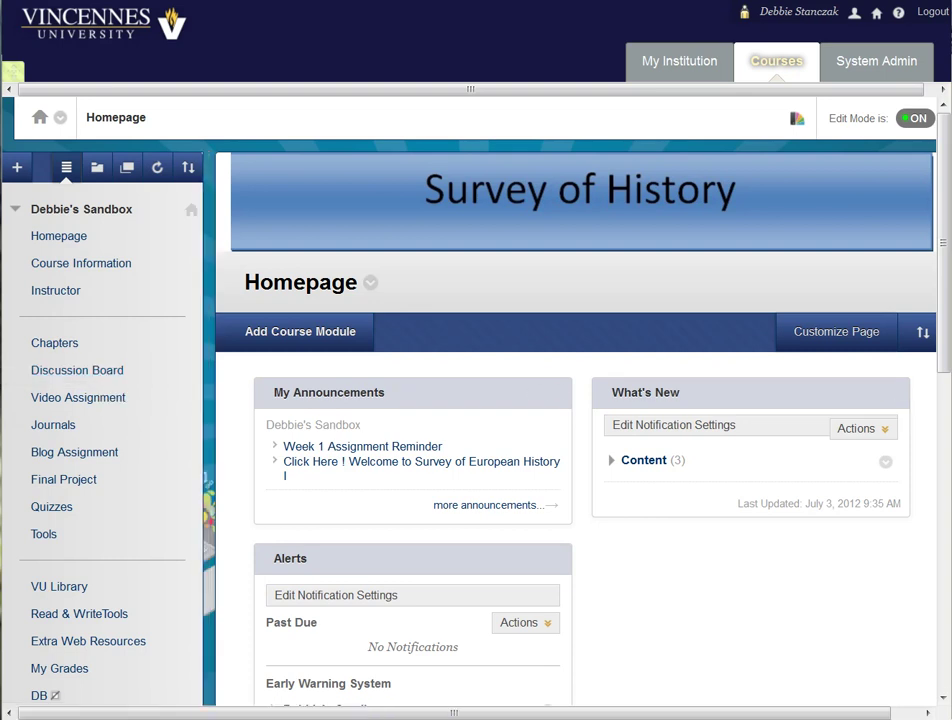
Step: Scroll the course homepage and go to the Discussion Board from the course menu
{"action": "left_click_drag", "start_coordinate": [942, 380], "coordinate": [936, 567]}
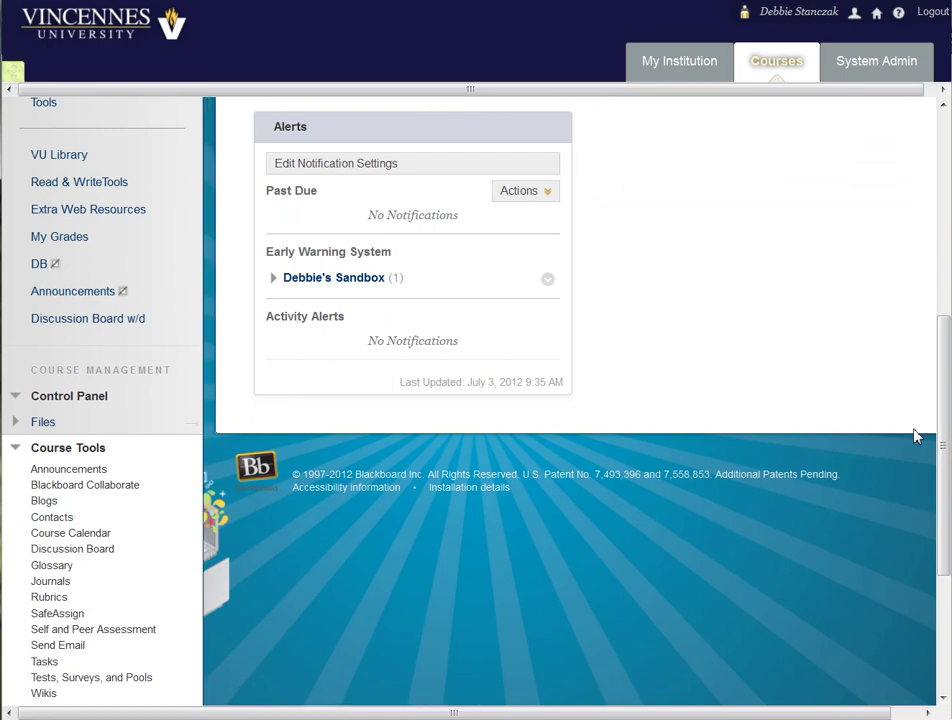
{"action": "left_click_drag", "start_coordinate": [941, 442], "coordinate": [947, 246]}
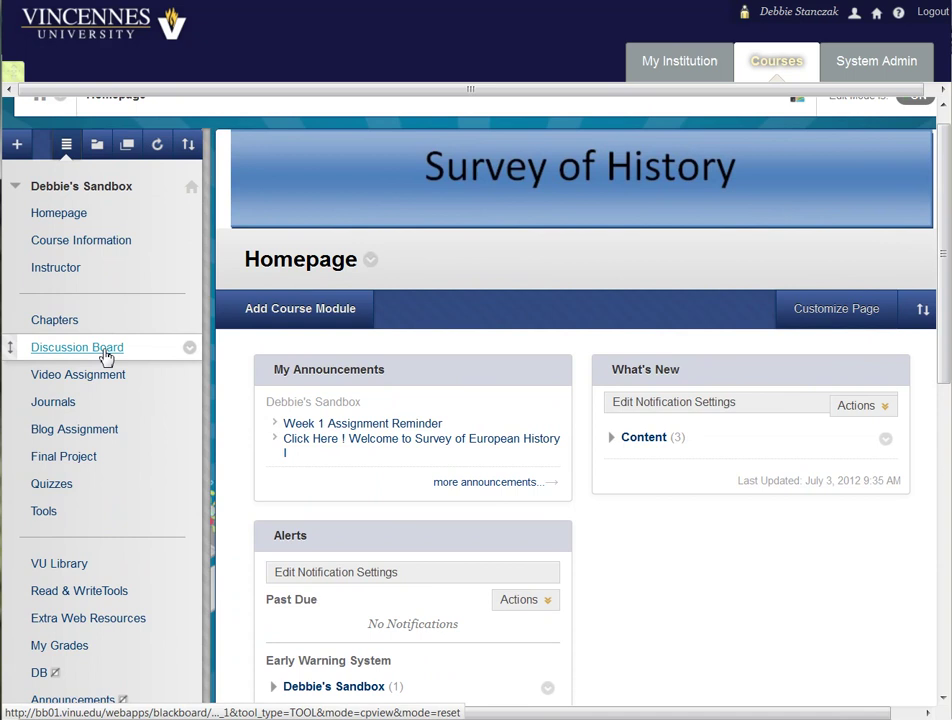
{"action": "left_click", "coordinate": [106, 349]}
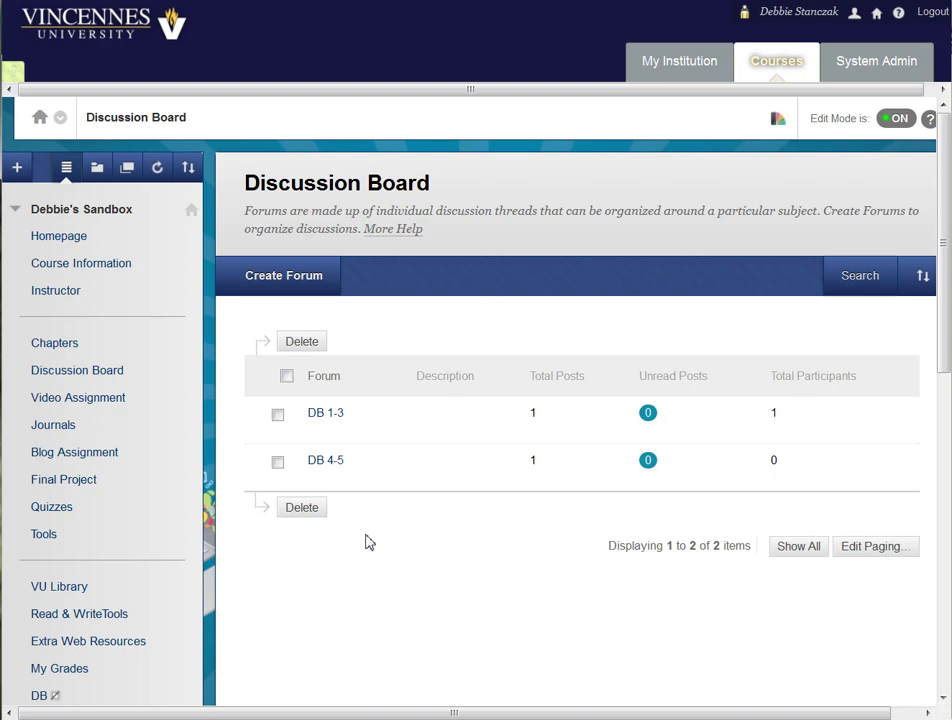
Step: Begin a new forum from the Discussion Board's Create Forum option
{"action": "left_click", "coordinate": [285, 277]}
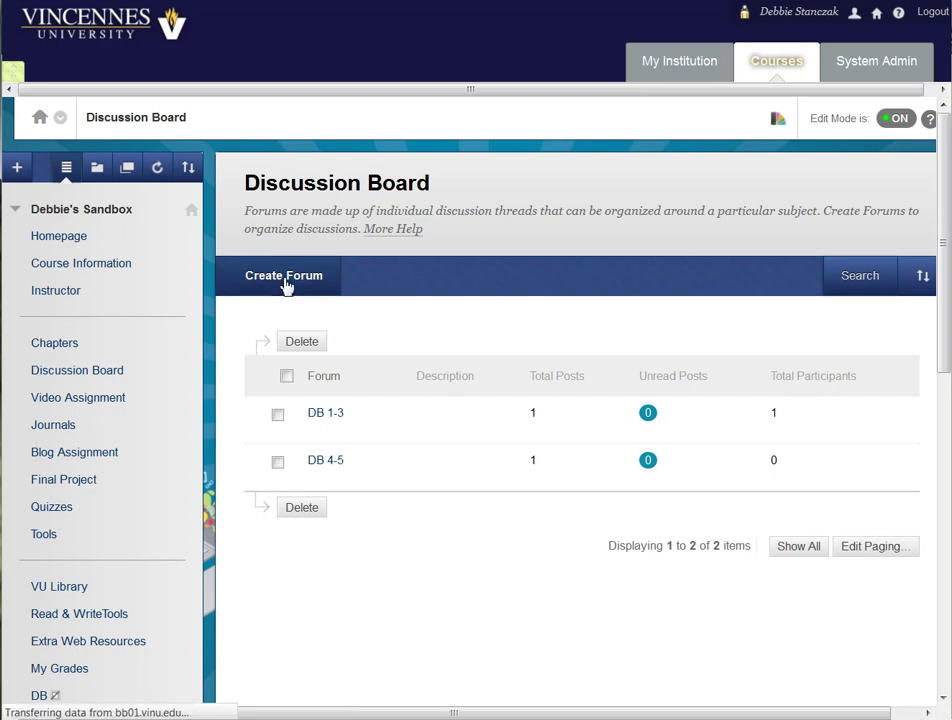
Step: Enter 'Introductions' as the new forum's name
{"action": "left_click", "coordinate": [414, 391]}
{"action": "type", "text": "I"}
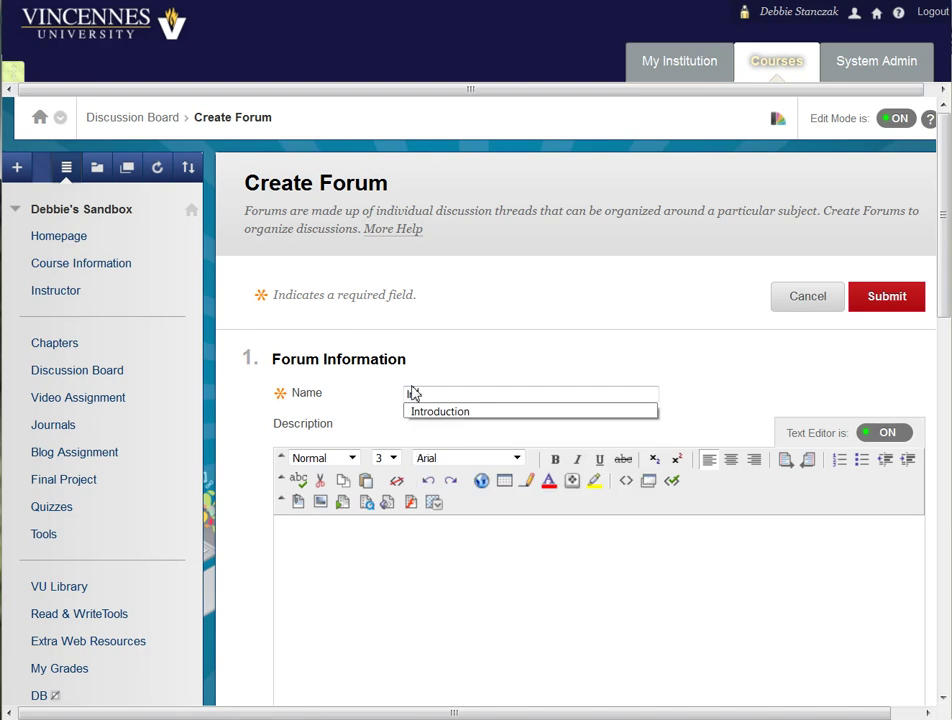
{"action": "type", "text": "ntroductions"}
{"action": "scroll", "coordinate": [400, 557], "scroll_direction": "down", "scroll_amount": 1}
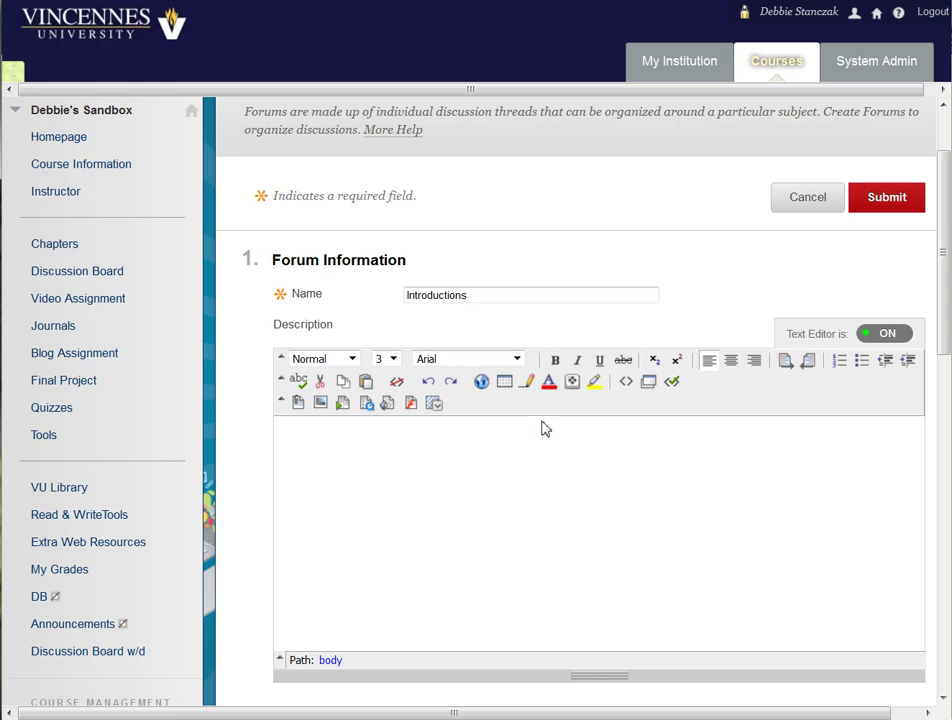
{"action": "scroll", "coordinate": [542, 425], "scroll_direction": "down", "scroll_amount": 3}
Step: Turn on Allow Author to Edit Own Published Posts in the forum settings
{"action": "scroll", "coordinate": [547, 435], "scroll_direction": "down", "scroll_amount": 2}
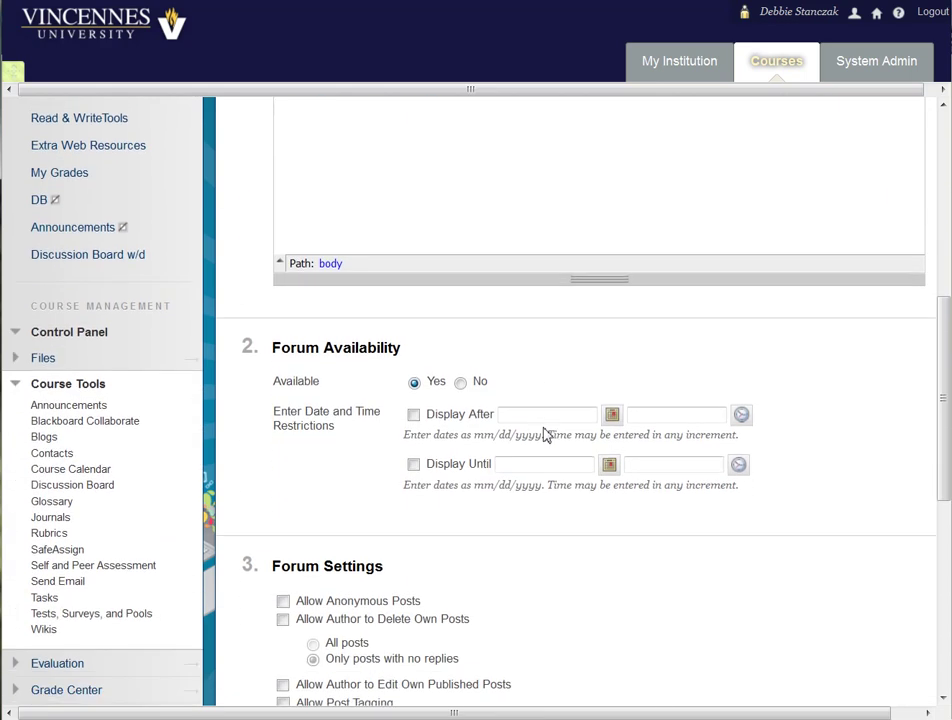
{"action": "scroll", "coordinate": [547, 435], "scroll_direction": "down", "scroll_amount": 1}
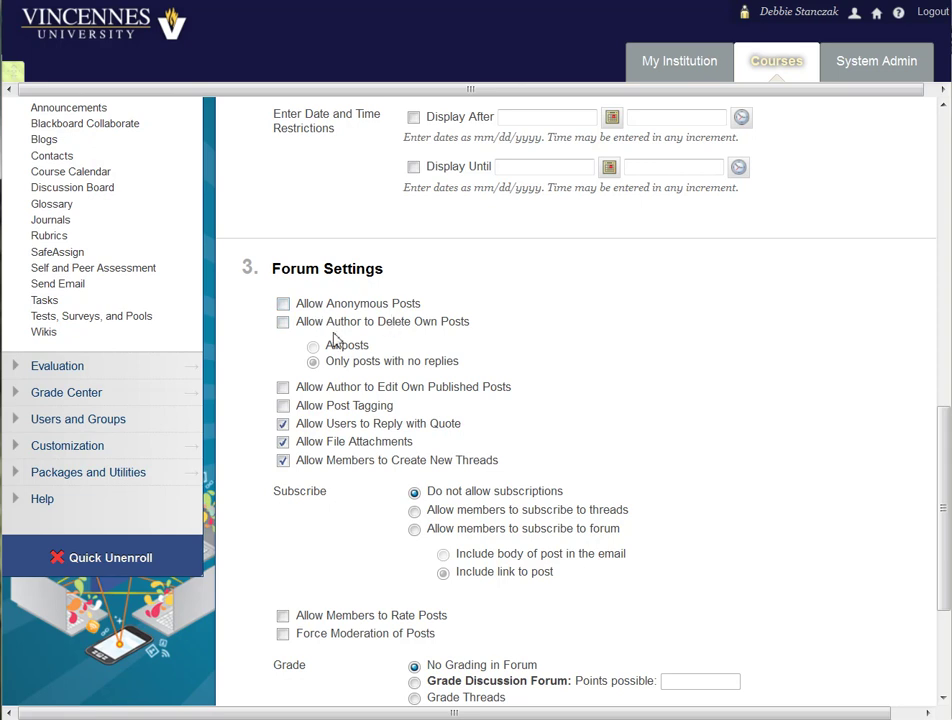
{"action": "left_click", "coordinate": [284, 388]}
{"action": "scroll", "coordinate": [368, 561], "scroll_direction": "down", "scroll_amount": 2}
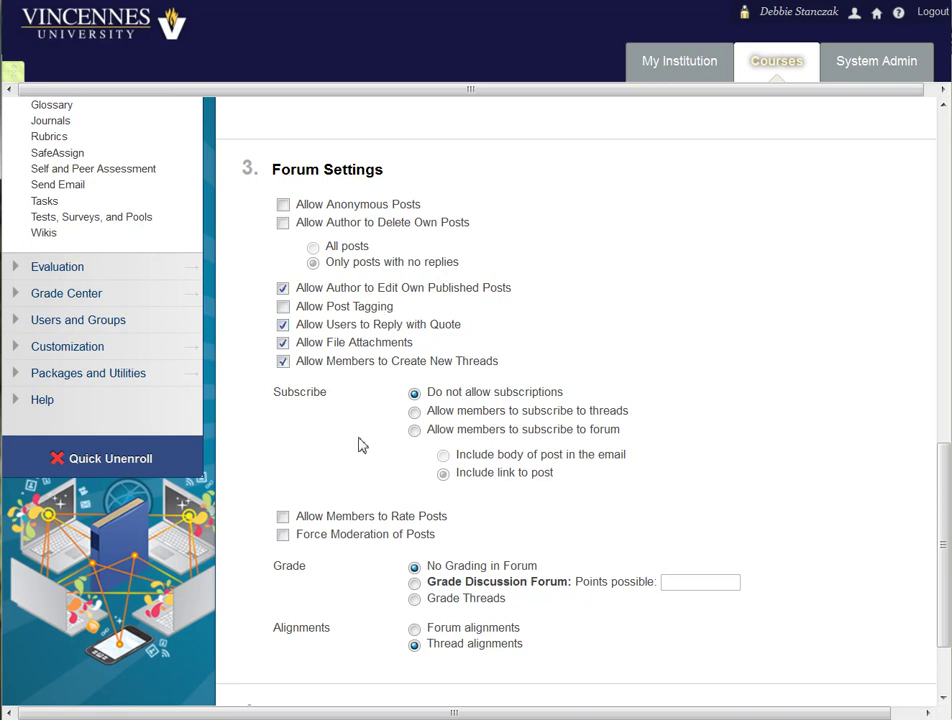
{"action": "scroll", "coordinate": [331, 337], "scroll_direction": "down", "scroll_amount": 2}
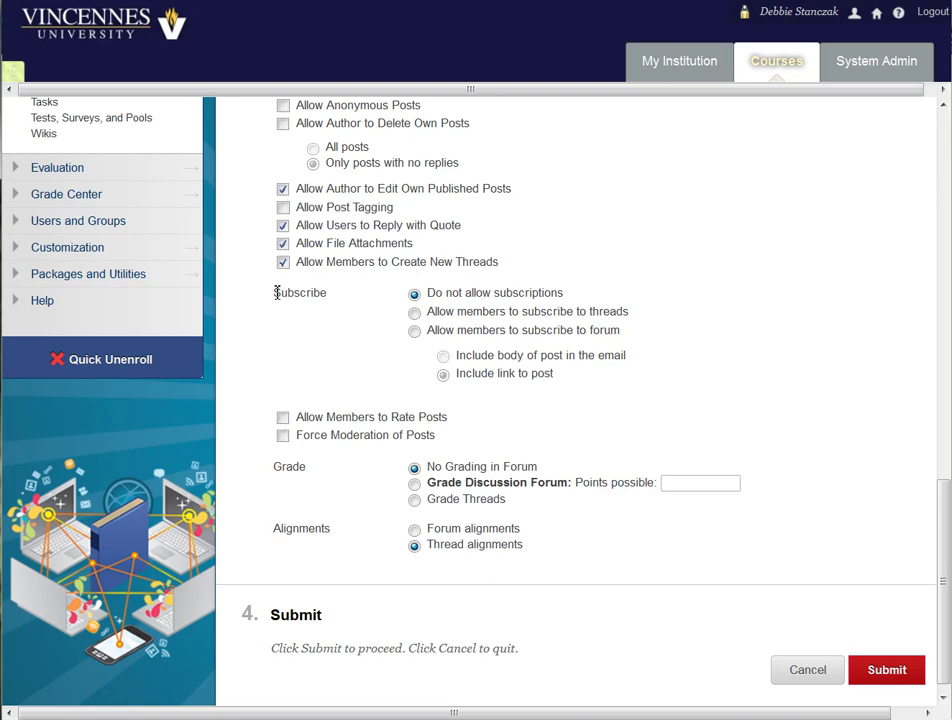
{"action": "scroll", "coordinate": [440, 435], "scroll_direction": "down", "scroll_amount": 1}
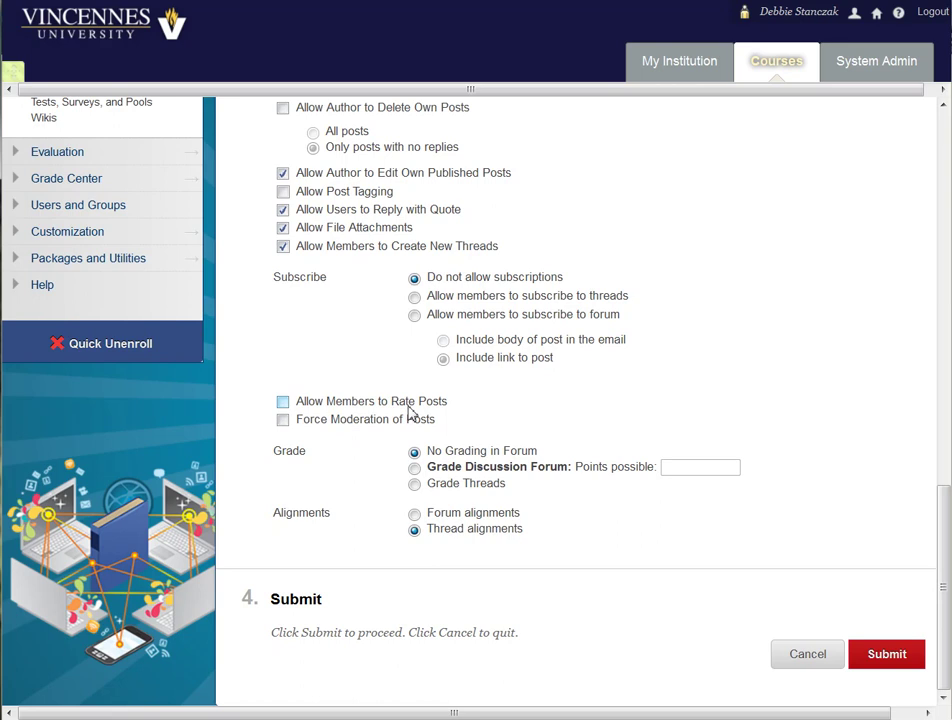
Step: Grade the whole forum out of 70 points, leaving it without a rubric
{"action": "left_click", "coordinate": [414, 468]}
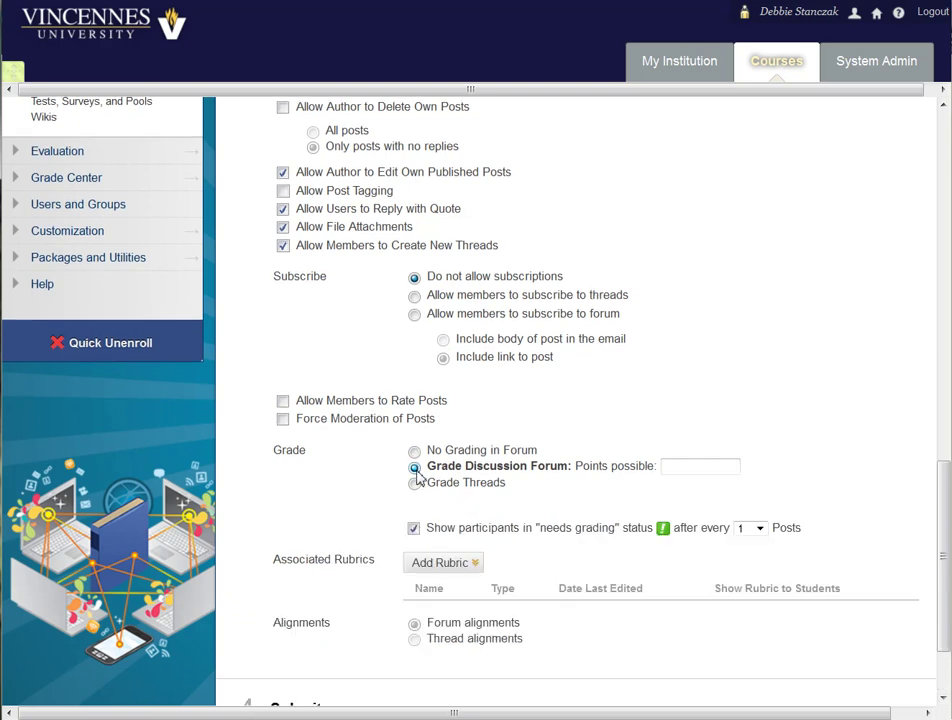
{"action": "left_click", "coordinate": [693, 472]}
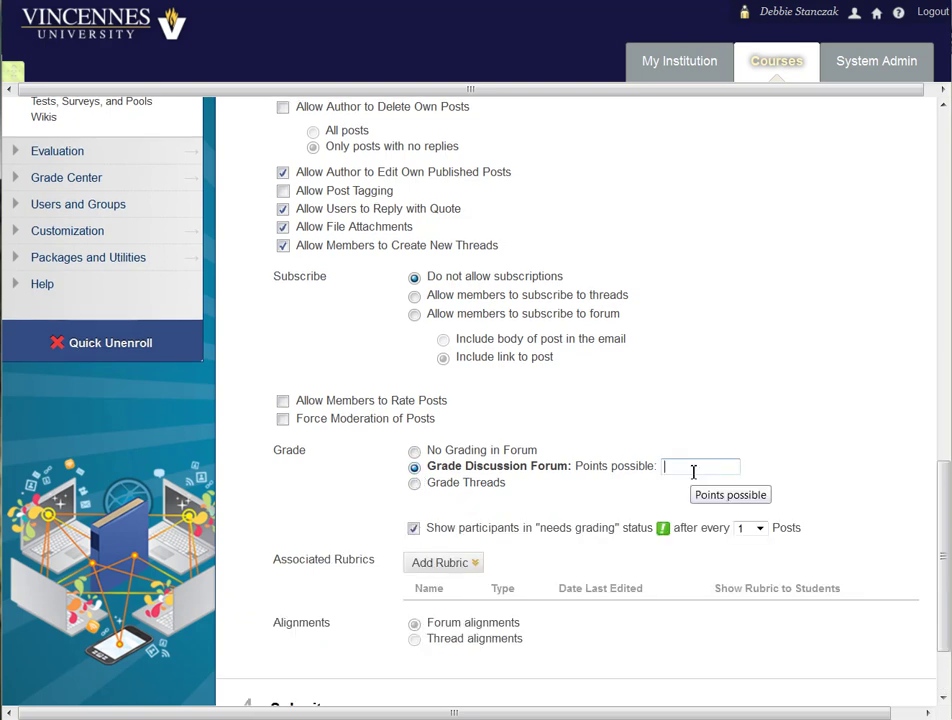
{"action": "type", "text": "70"}
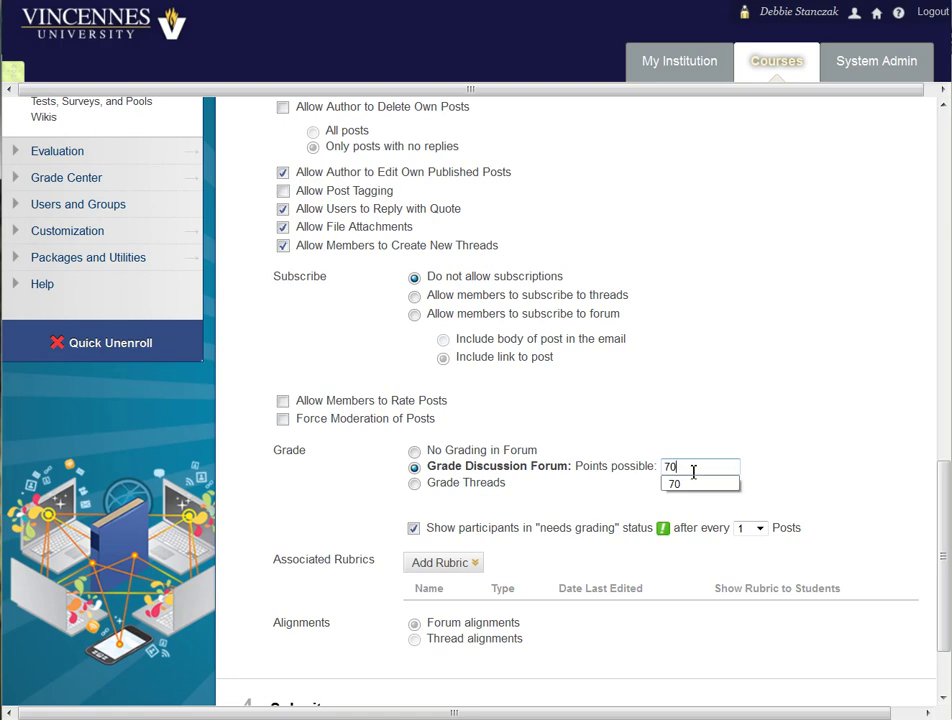
{"action": "left_click", "coordinate": [642, 495]}
{"action": "scroll", "coordinate": [350, 528], "scroll_direction": "down", "scroll_amount": 3}
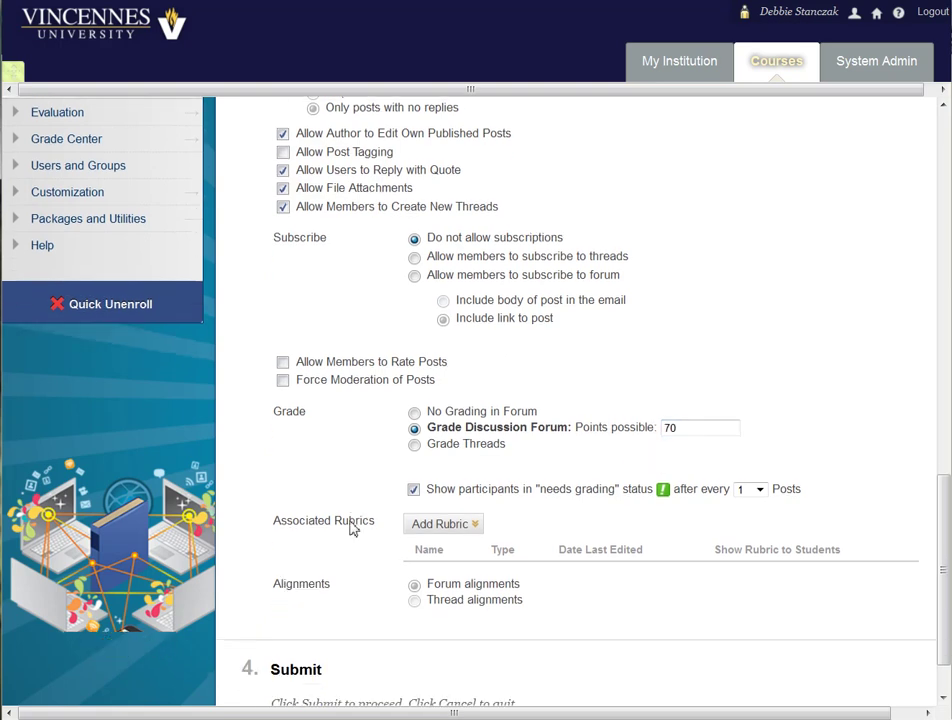
{"action": "left_click", "coordinate": [428, 455]}
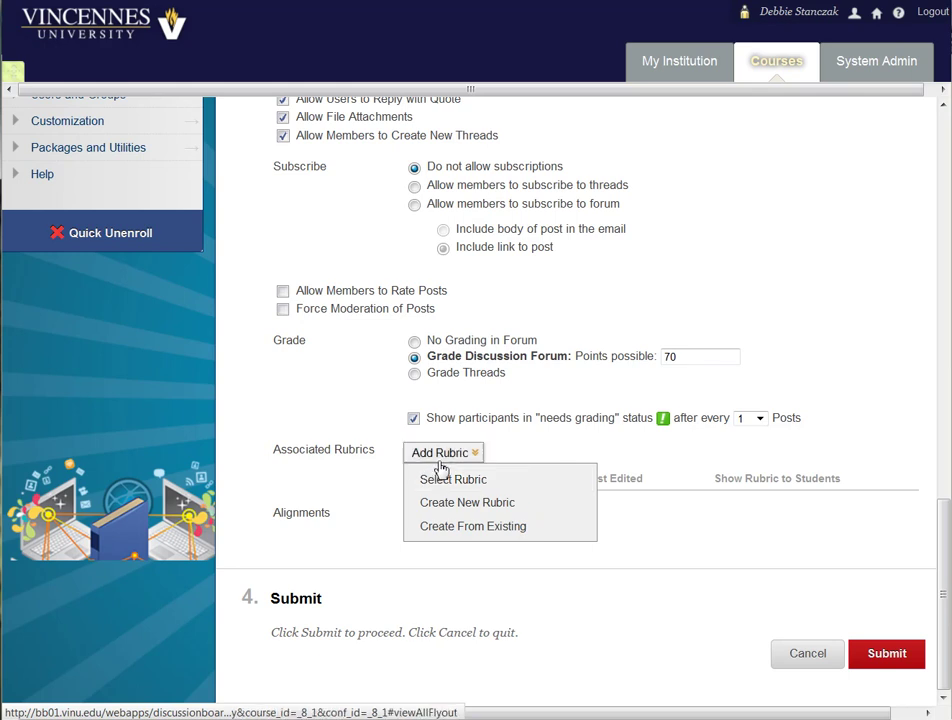
{"action": "left_click", "coordinate": [375, 512]}
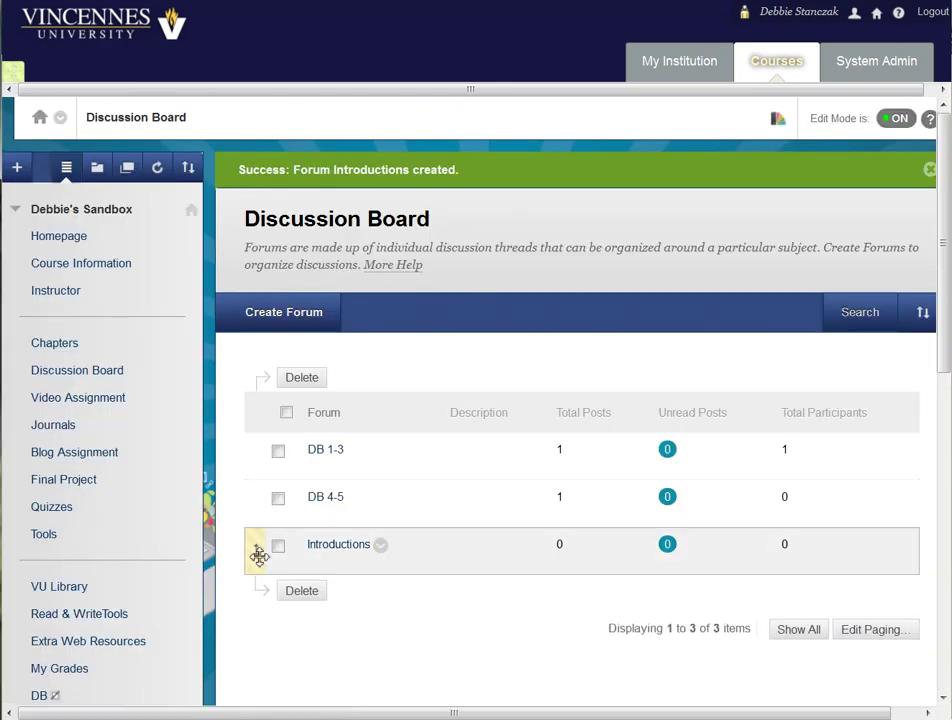
Step: Drag Introductions to the top of the forum list and open it
{"action": "left_click_drag", "start_coordinate": [257, 555], "coordinate": [283, 455]}
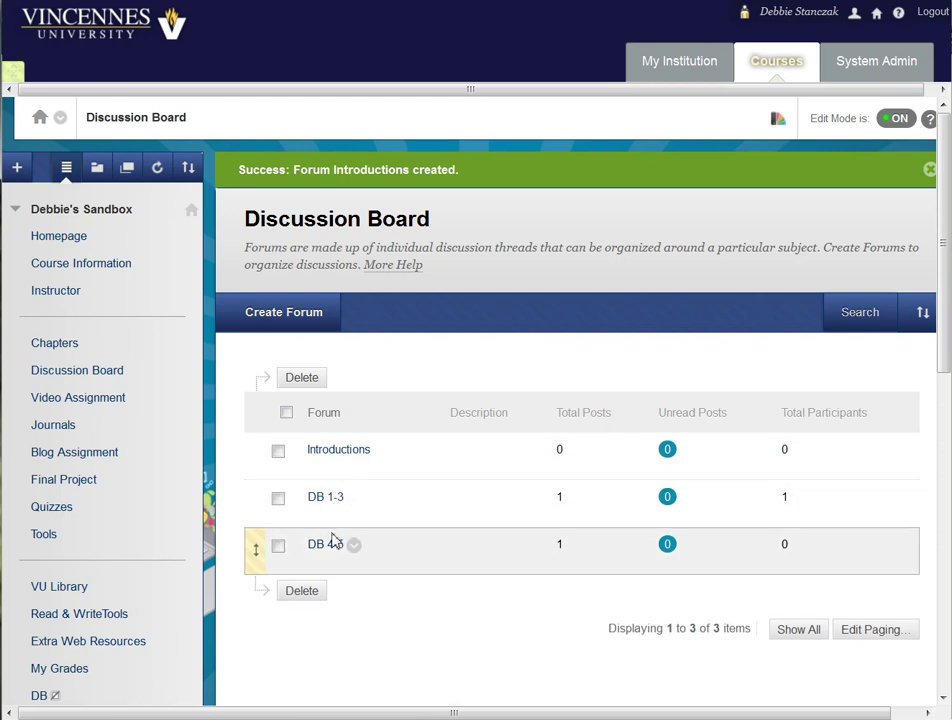
{"action": "left_click", "coordinate": [339, 453]}
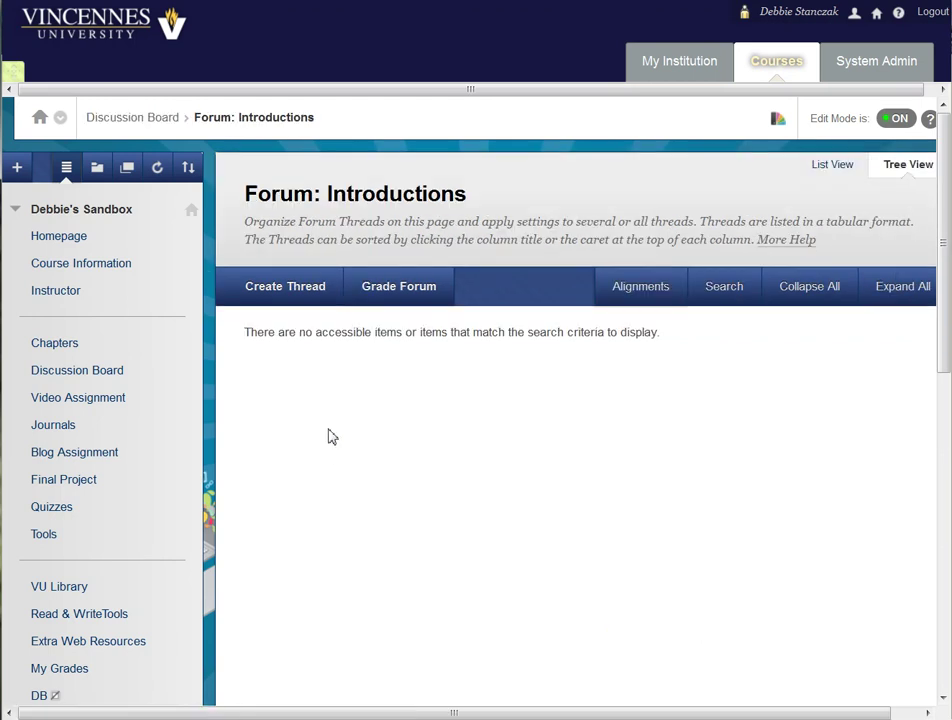
Step: Create a new thread with the instructor's full name as its subject
{"action": "left_click", "coordinate": [295, 288]}
{"action": "left_click", "coordinate": [412, 392]}
{"action": "type", "text": "Debbie Stanc"}
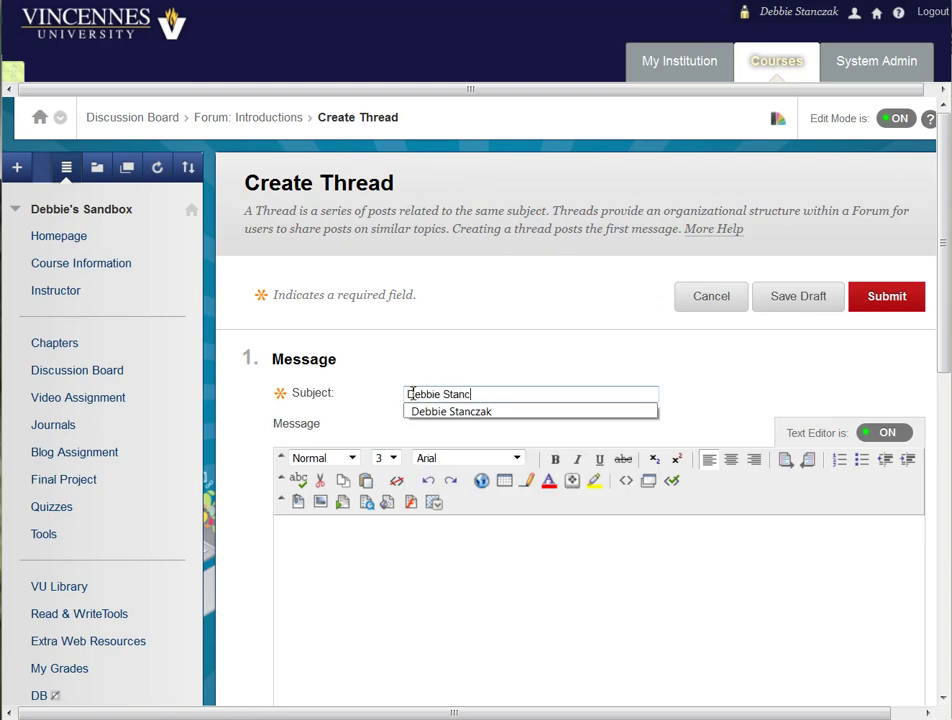
{"action": "type", "text": "zak"}
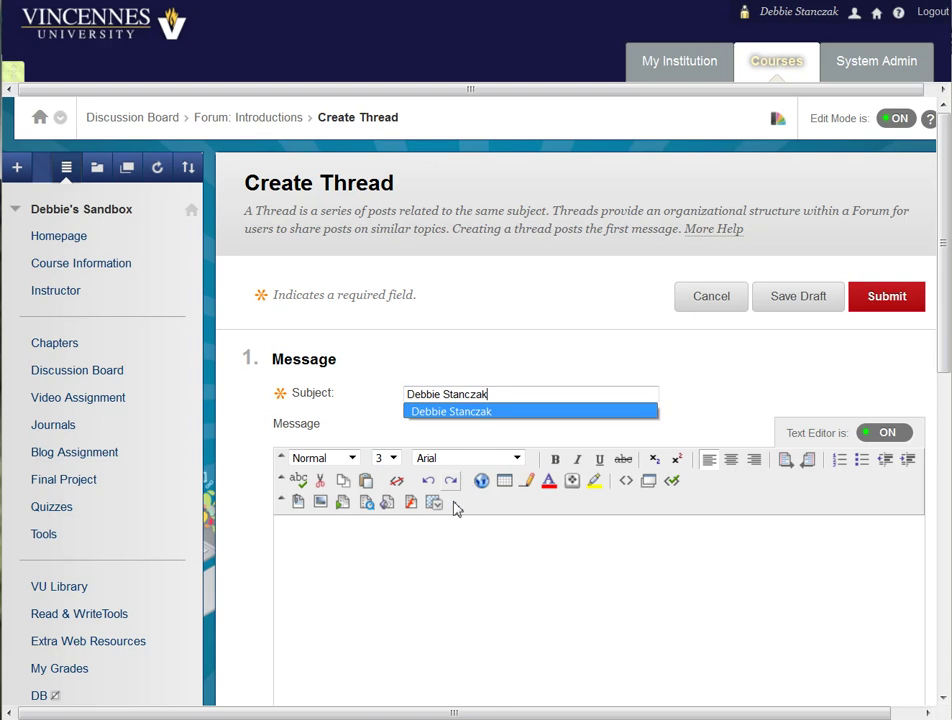
{"action": "left_click", "coordinate": [453, 548]}
{"action": "scroll", "coordinate": [453, 548], "scroll_direction": "down", "scroll_amount": 2}
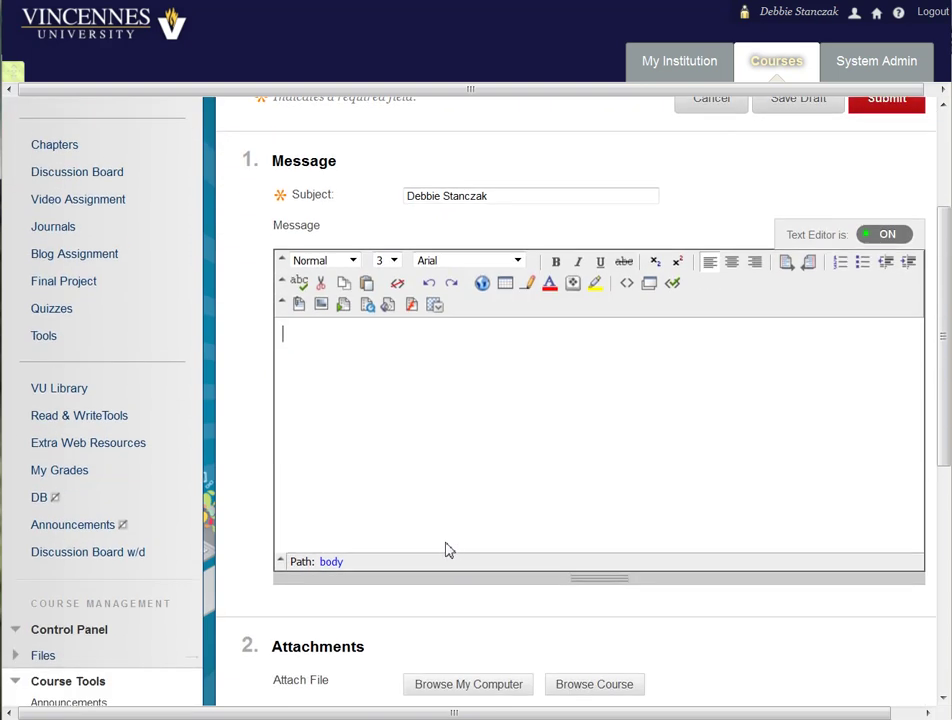
Step: Paste the prepared introduction text, ending with four recommended history books, into the message
{"action": "right_click", "coordinate": [297, 343]}
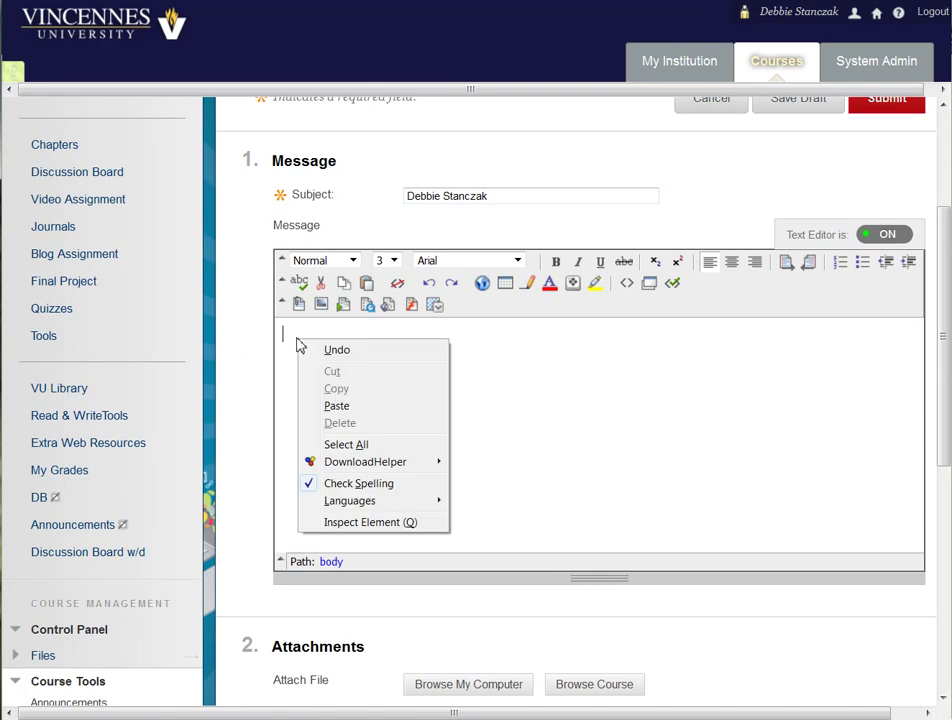
{"action": "left_click", "coordinate": [336, 405]}
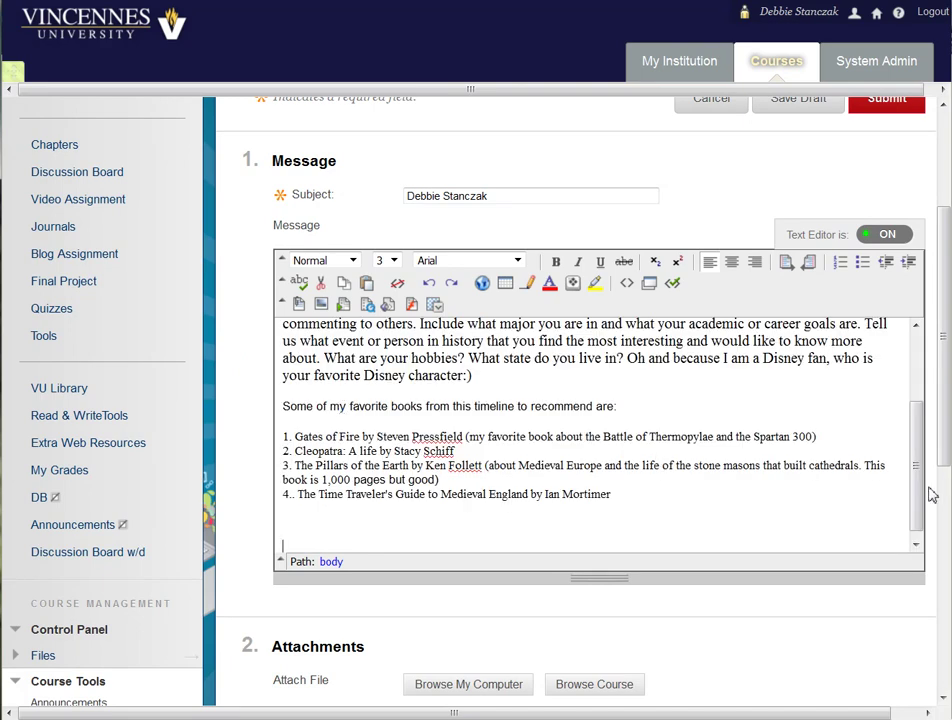
{"action": "mouse_move", "coordinate": [918, 504]}
{"action": "left_mouse_down"}
{"action": "mouse_move", "coordinate": [920, 421]}
{"action": "mouse_move", "coordinate": [918, 512]}
{"action": "left_mouse_up"}
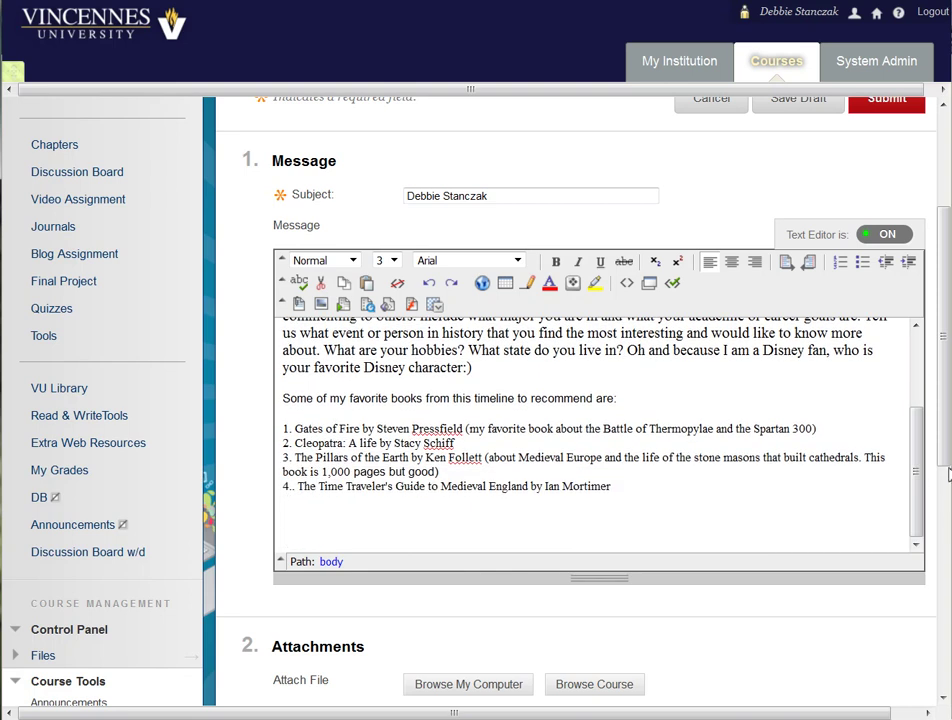
{"action": "left_click_drag", "start_coordinate": [941, 448], "coordinate": [929, 569]}
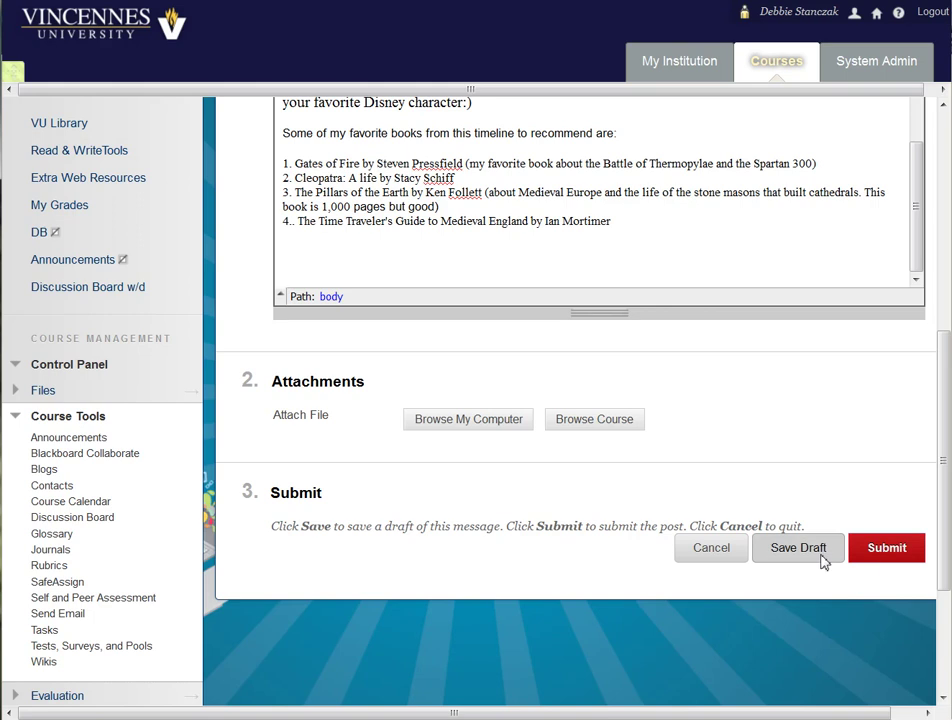
Step: Submit the thread, then reopen it via Discussion Board and the Introductions forum
{"action": "left_click", "coordinate": [873, 558]}
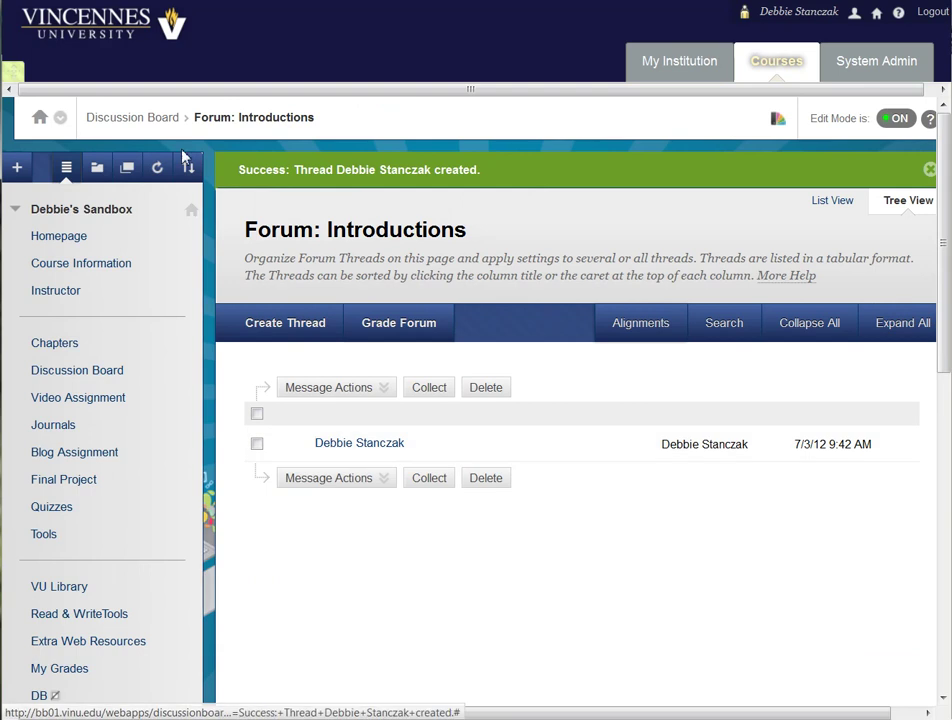
{"action": "left_click", "coordinate": [156, 120]}
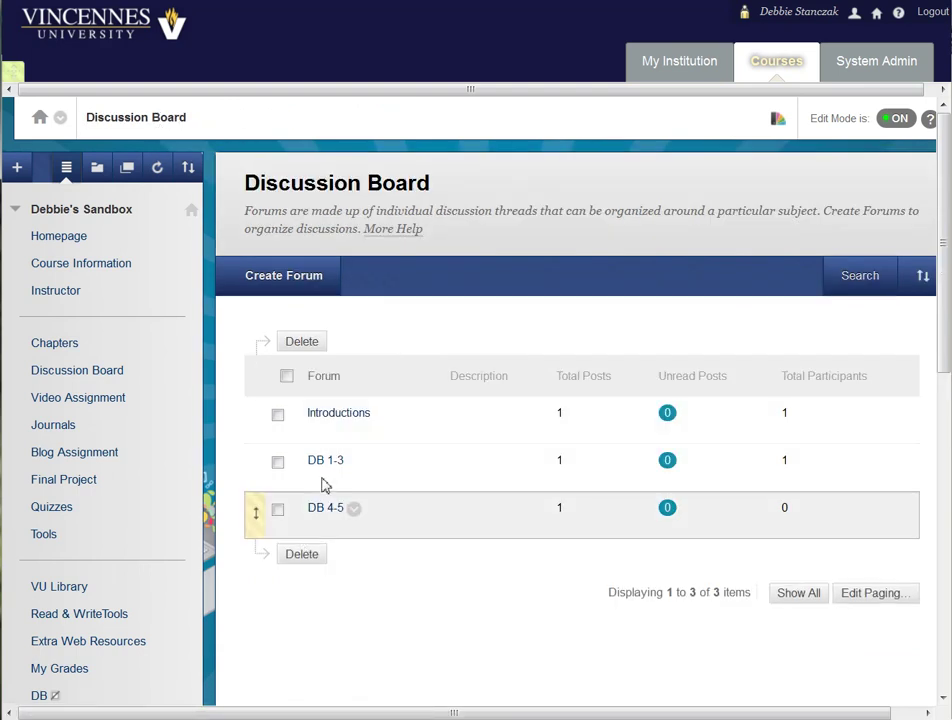
{"action": "left_click", "coordinate": [325, 421]}
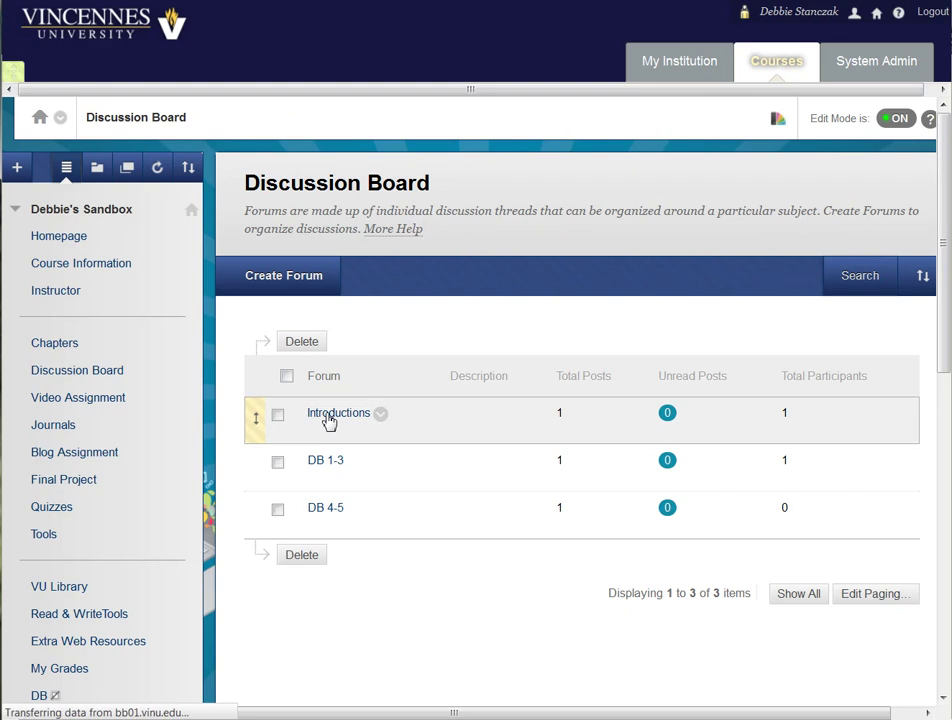
{"action": "left_click", "coordinate": [350, 417]}
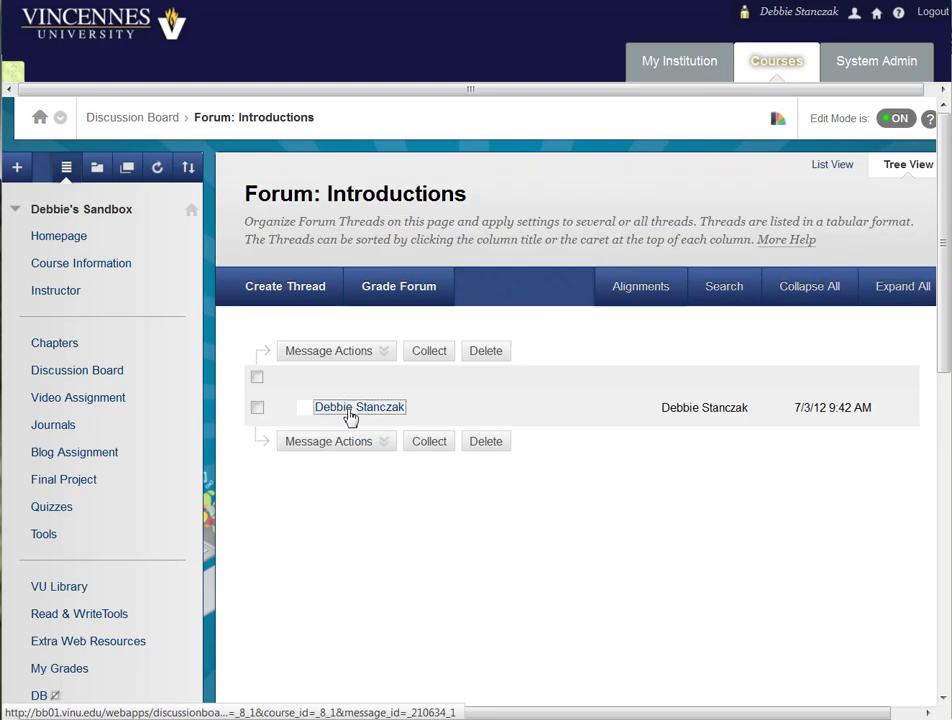